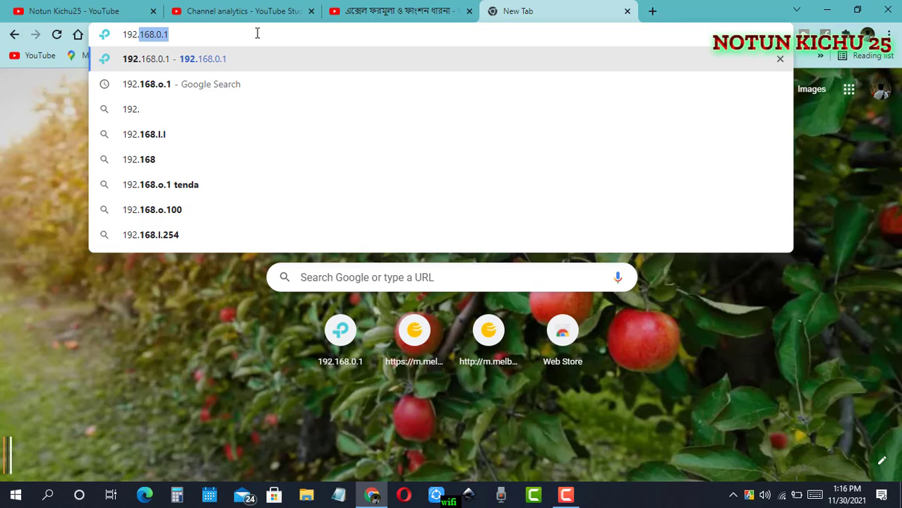
# Step: Open the router's administration page at 192.168.0.1
pyautogui.write('1')
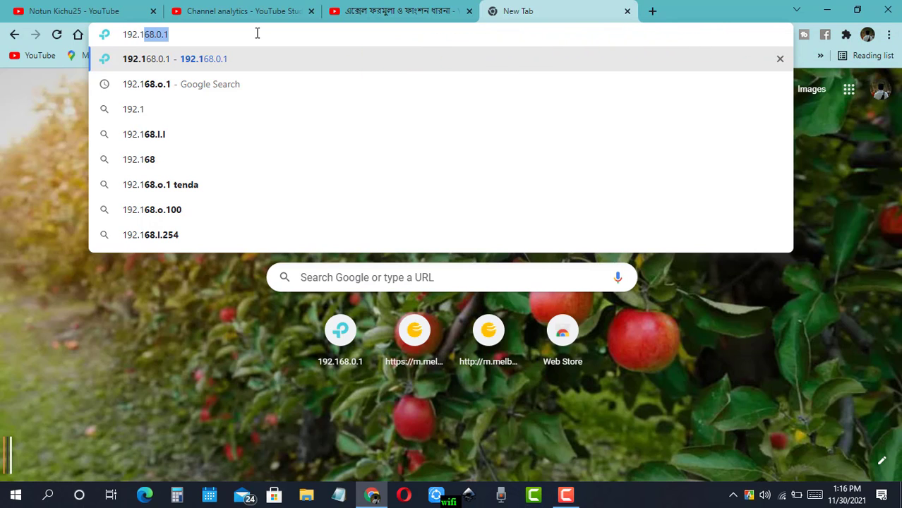
pyautogui.write('68')
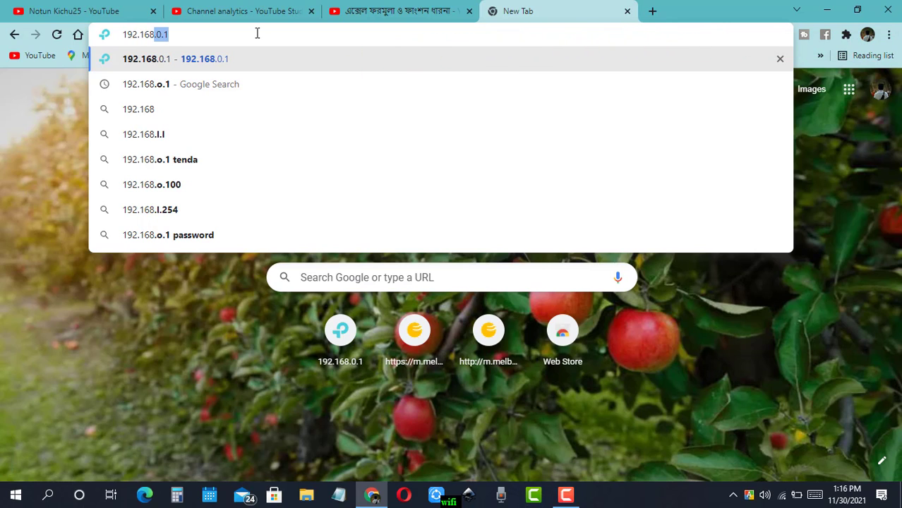
pyautogui.write('.0')
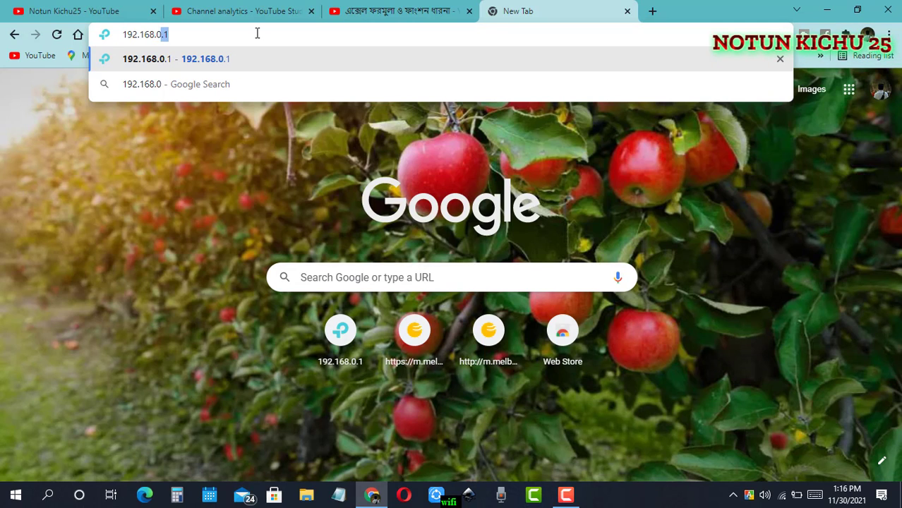
pyautogui.write('.1')
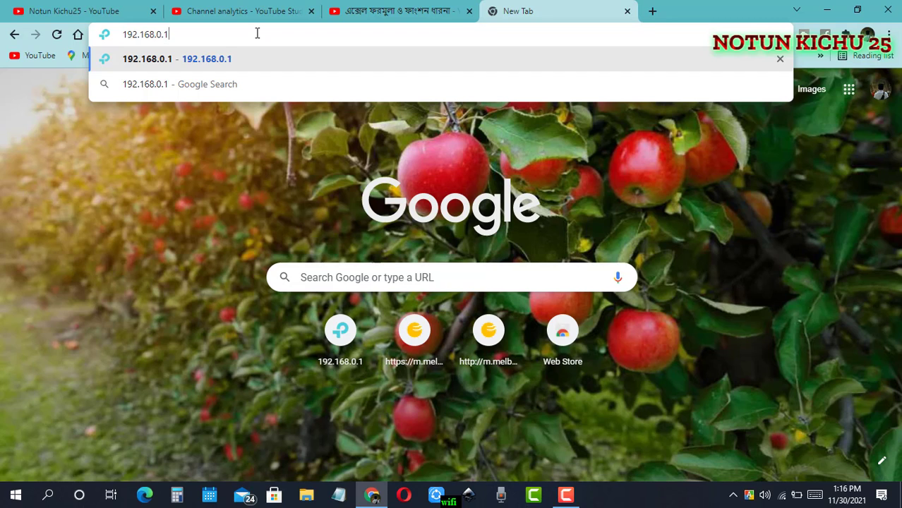
pyautogui.press('Return')
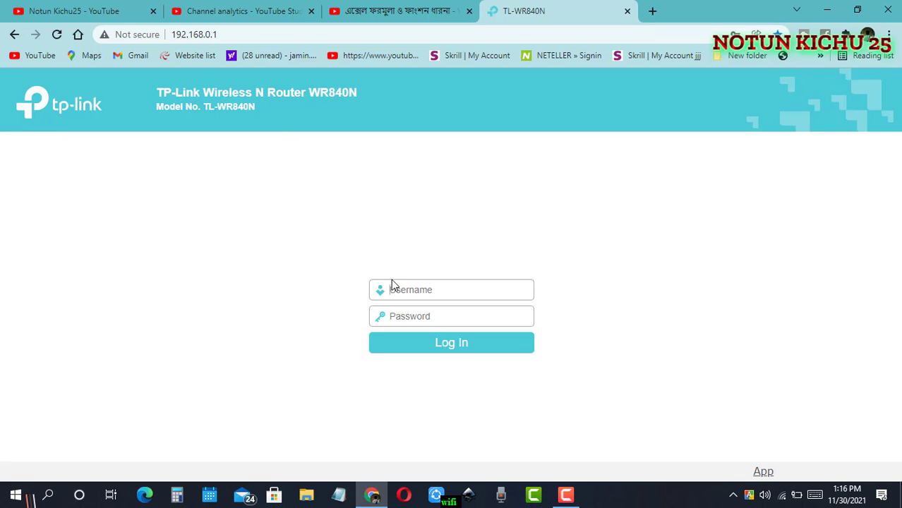
# Step: Log in to the router as admin with the saved password and dismiss the browser's password check
pyautogui.click(436, 289)
pyautogui.click(155, 231)
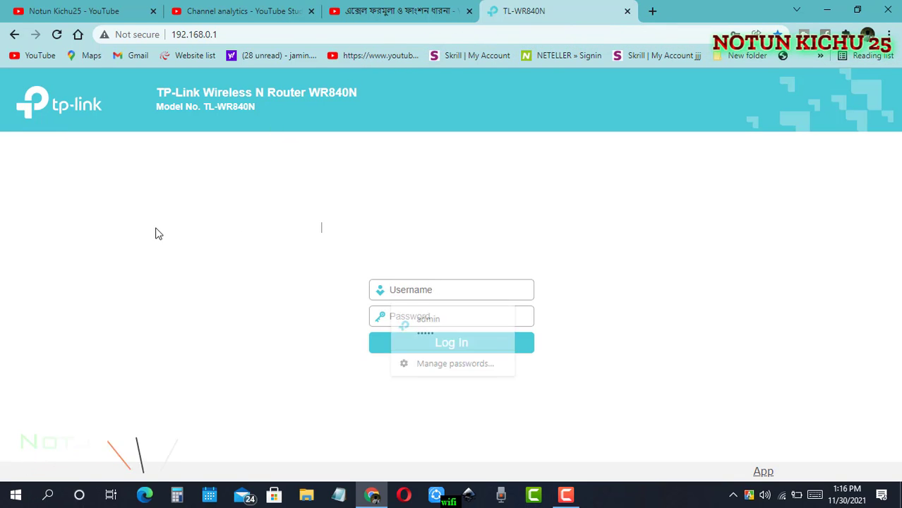
pyautogui.click(439, 292)
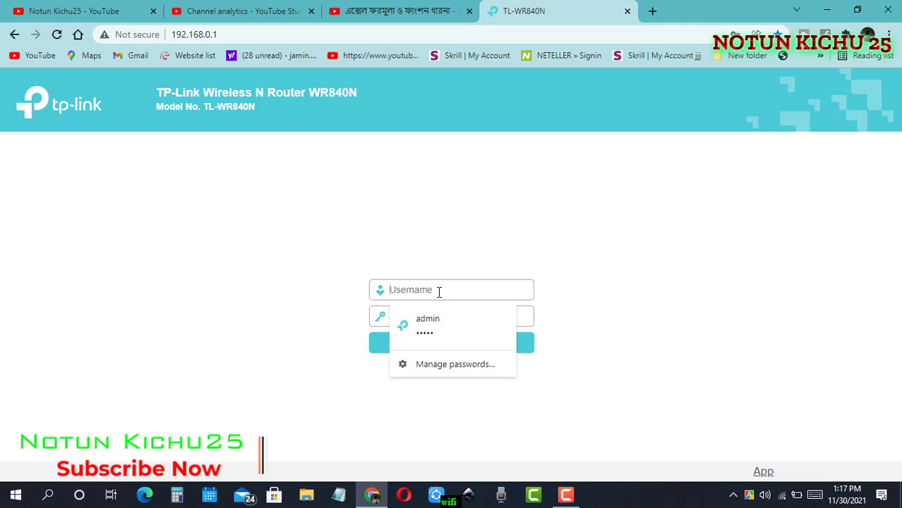
pyautogui.click(333, 327)
pyautogui.click(456, 318)
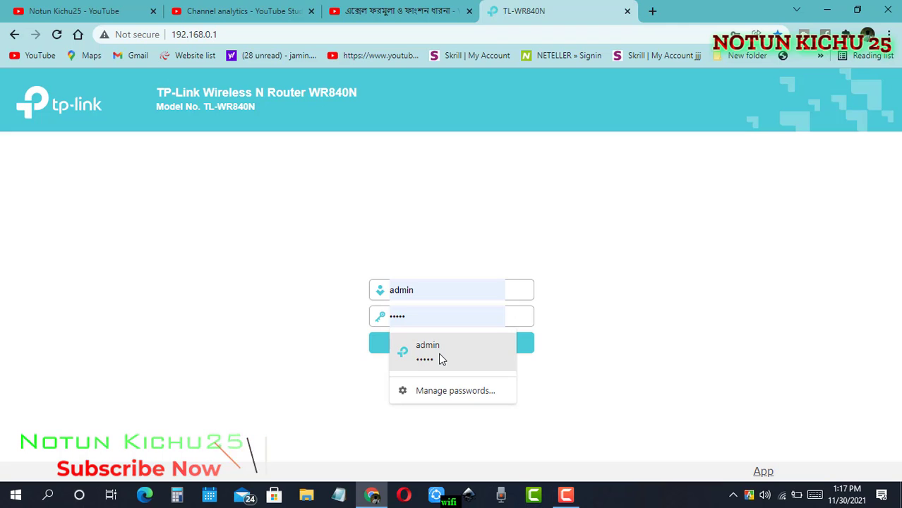
pyautogui.click(441, 358)
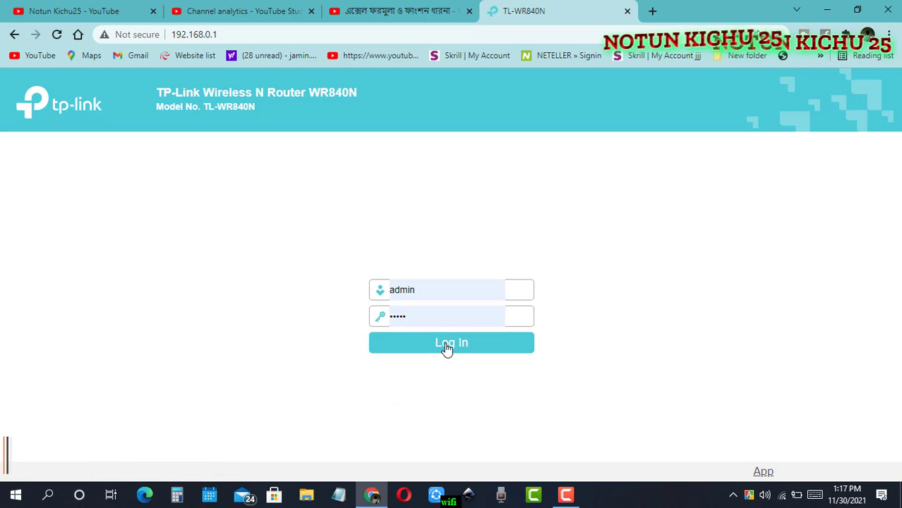
pyautogui.click(448, 346)
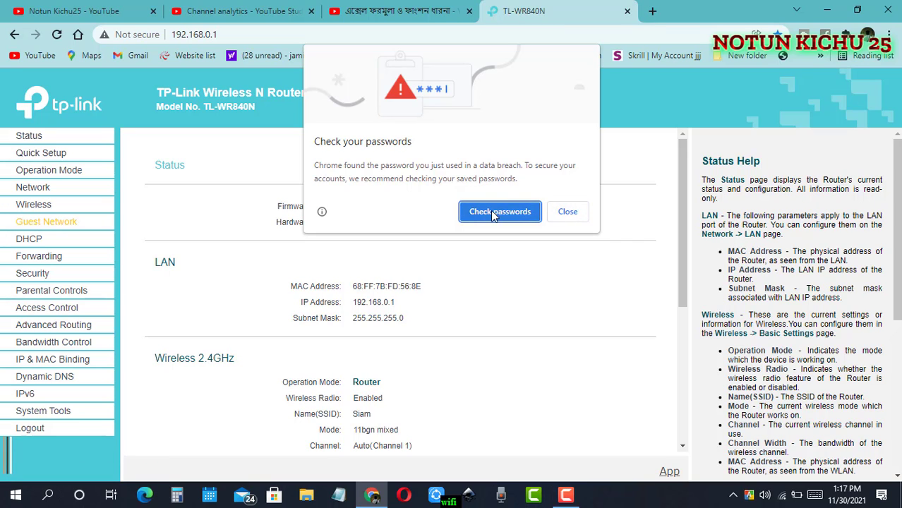
pyautogui.click(565, 211)
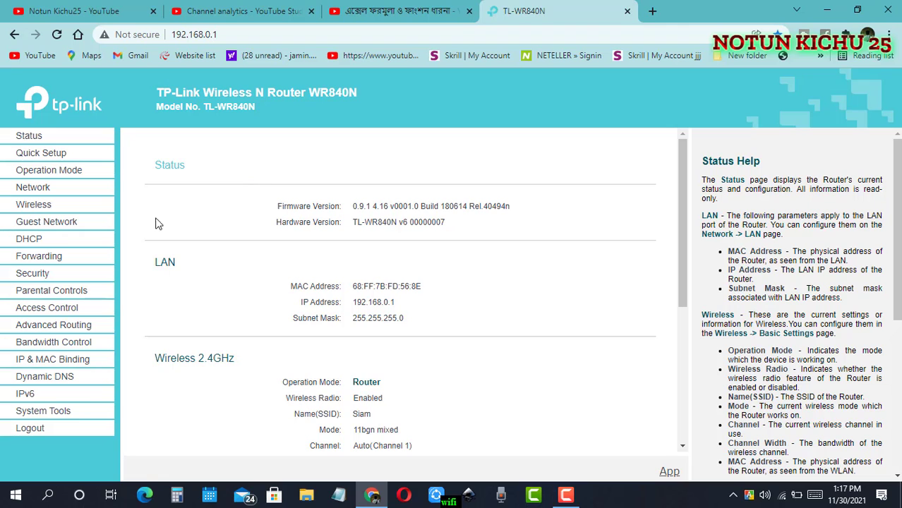
# Step: Open the router's DHCP clients list and refresh it to see the connected devices
pyautogui.click(42, 244)
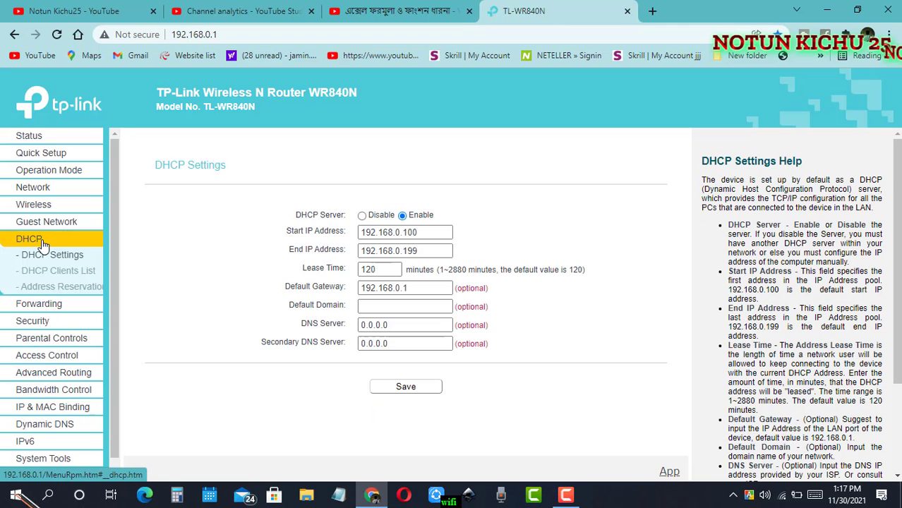
pyautogui.click(83, 279)
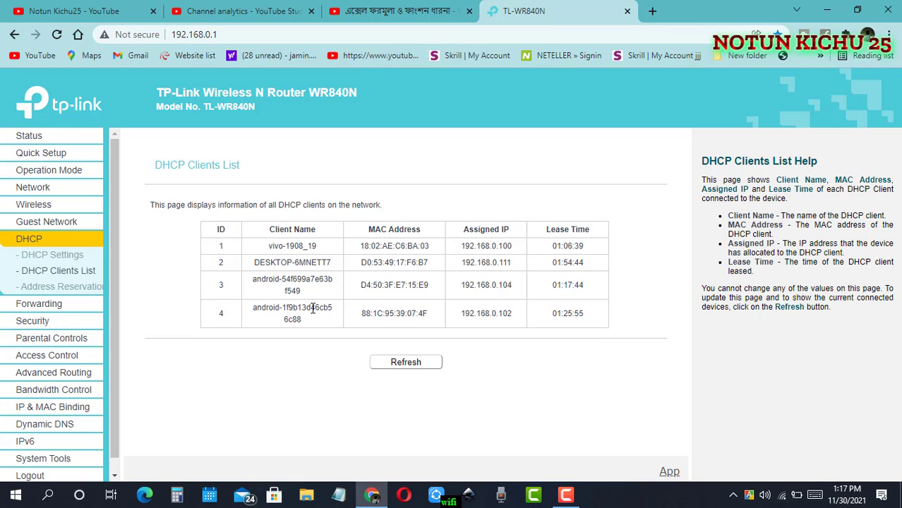
pyautogui.click(408, 367)
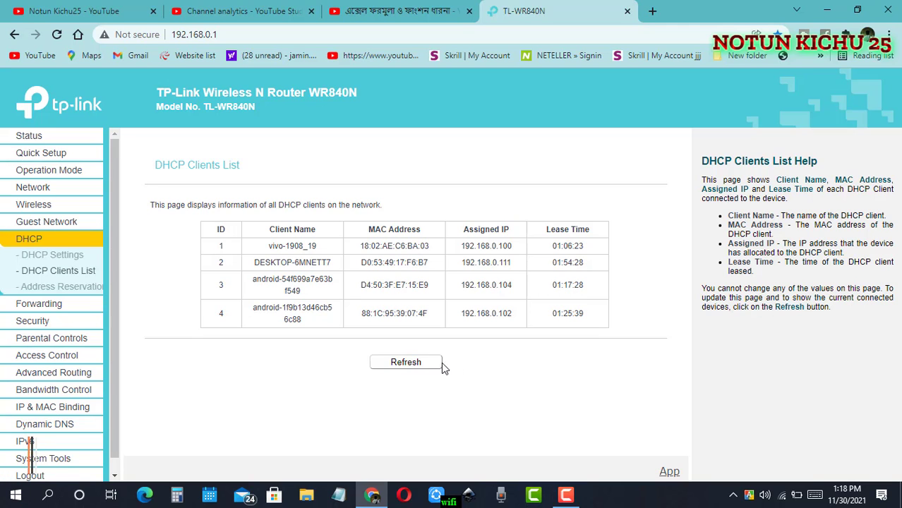
pyautogui.click(432, 363)
# Step: Copy the MAC address of the fourth client in the DHCP clients list
pyautogui.moveTo(429, 314); pyautogui.dragTo(365, 317)
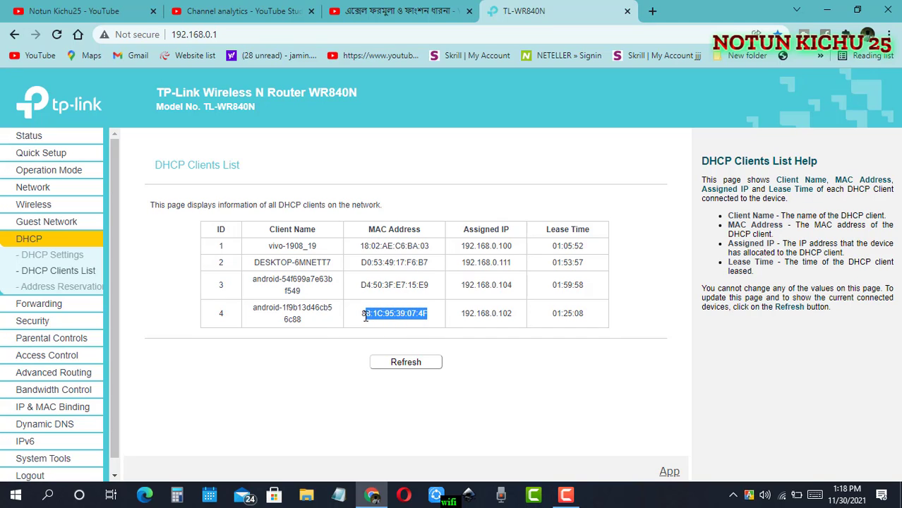
pyautogui.click(432, 318)
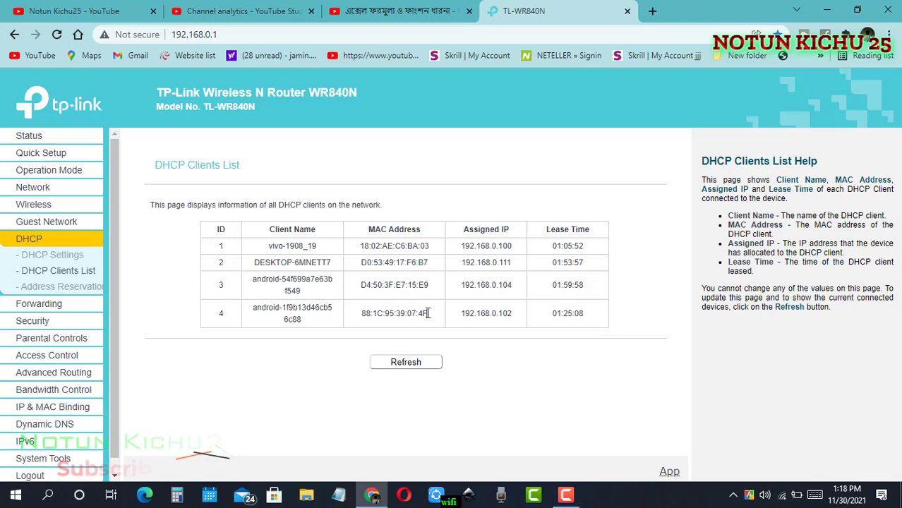
pyautogui.moveTo(428, 313); pyautogui.dragTo(355, 317)
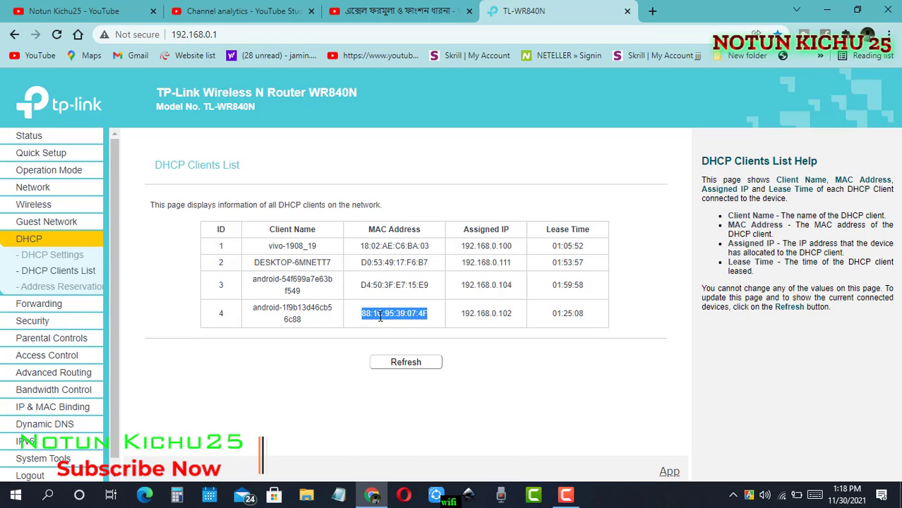
pyautogui.hotkey('ctrl', 'c')
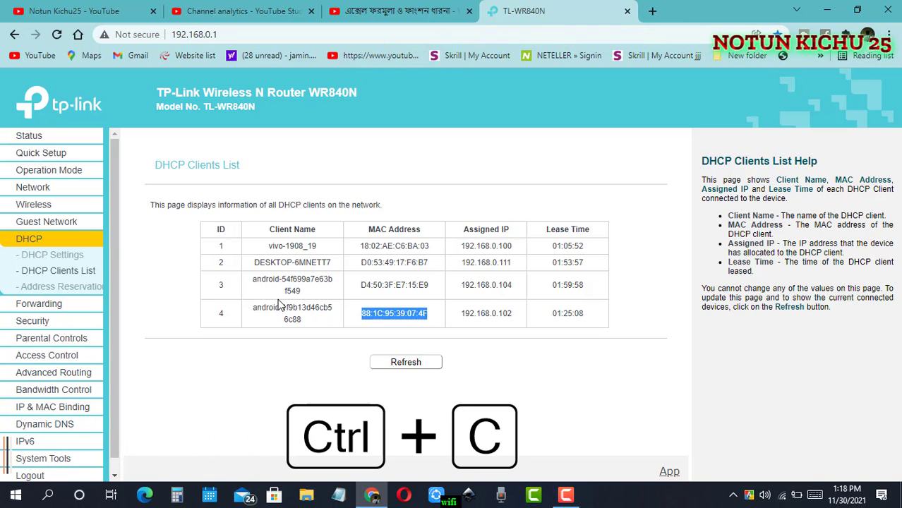
# Step: Disable the existing wireless MAC filtering entry, and switch the filtering feature off and back on
pyautogui.click(31, 212)
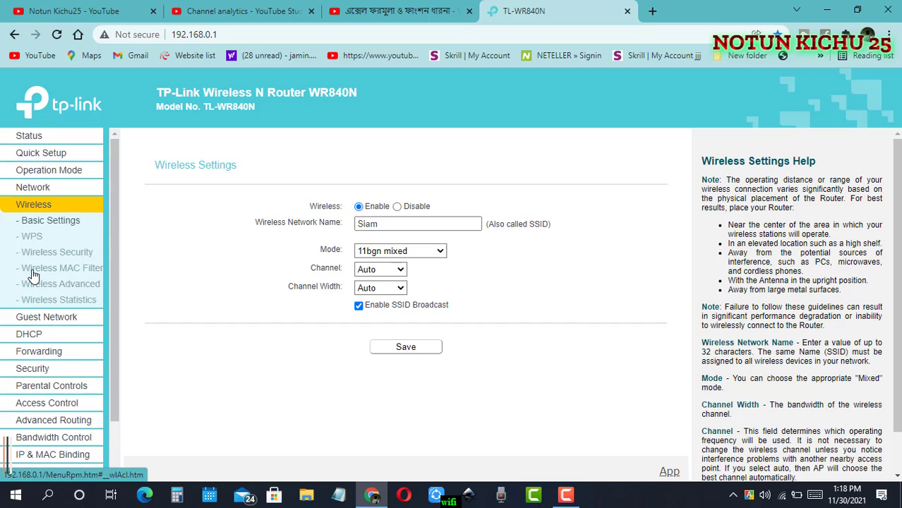
pyautogui.click(83, 274)
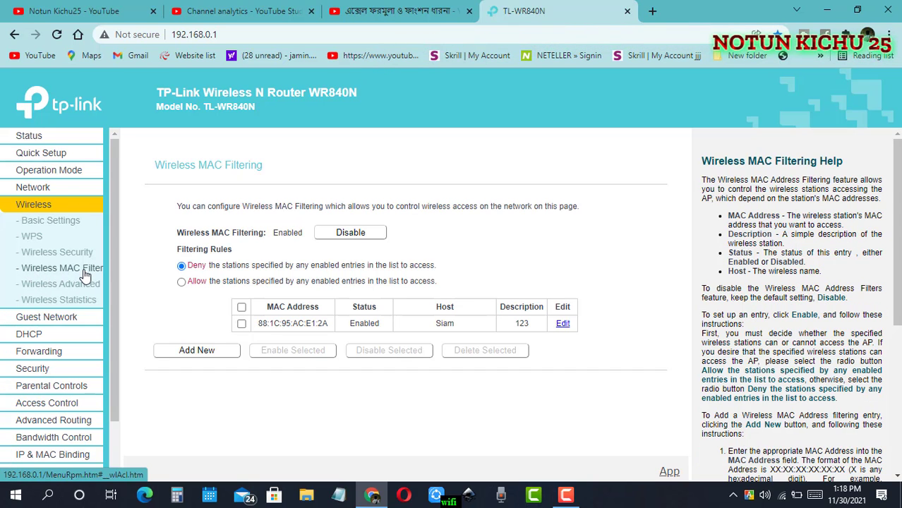
pyautogui.click(242, 323)
pyautogui.click(385, 353)
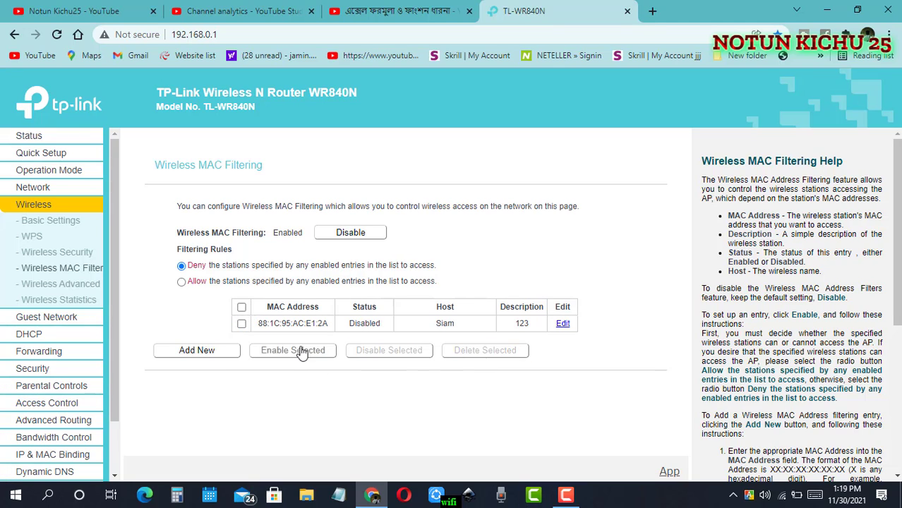
pyautogui.click(364, 236)
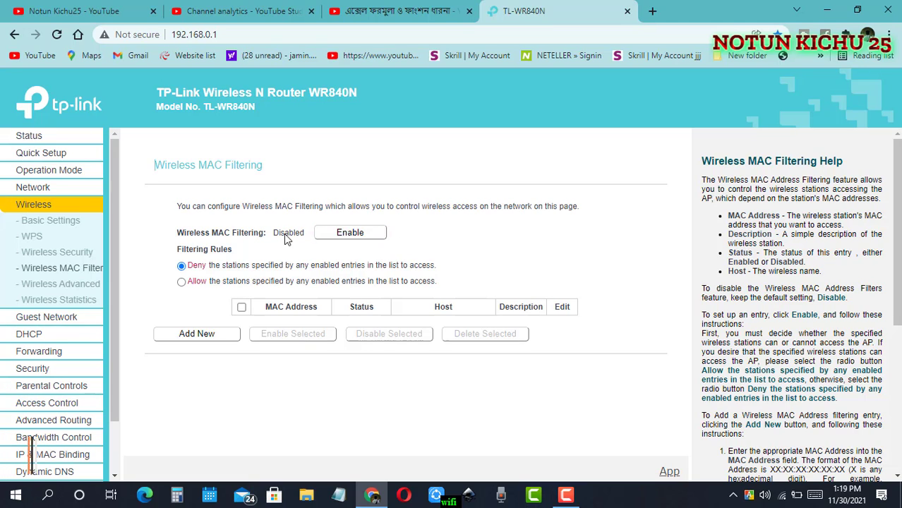
pyautogui.click(350, 238)
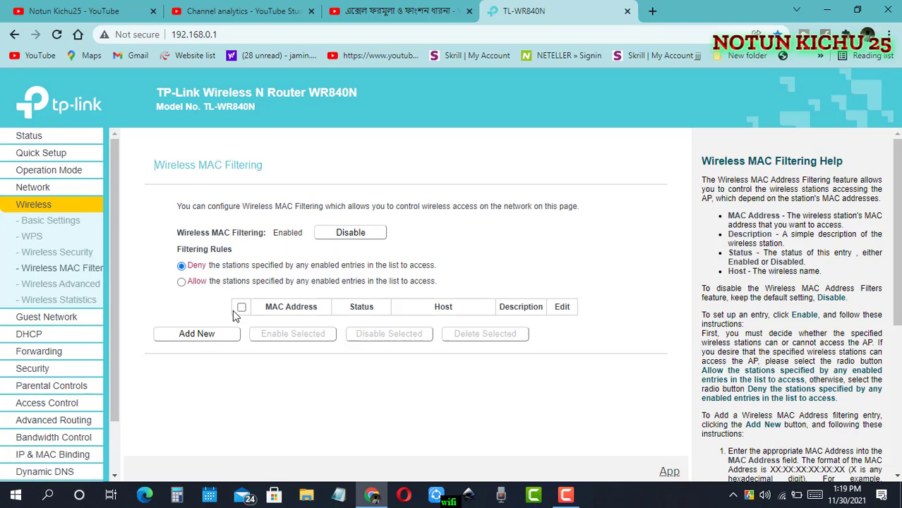
pyautogui.click(202, 335)
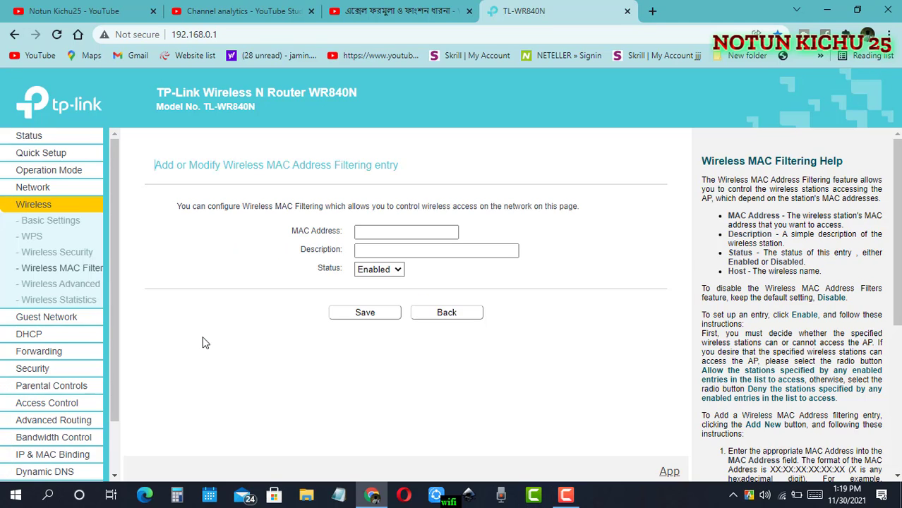
pyautogui.click(387, 231)
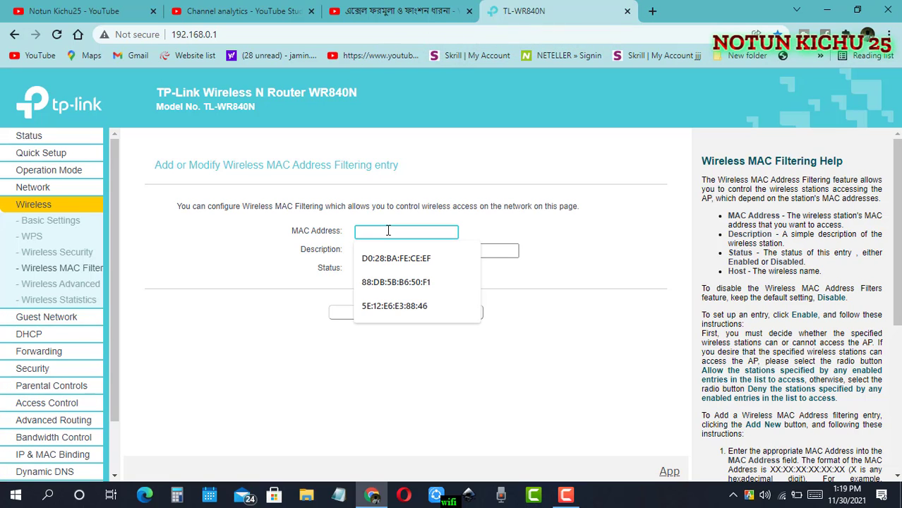
pyautogui.hotkey('ctrl', 'v')
pyautogui.click(380, 252)
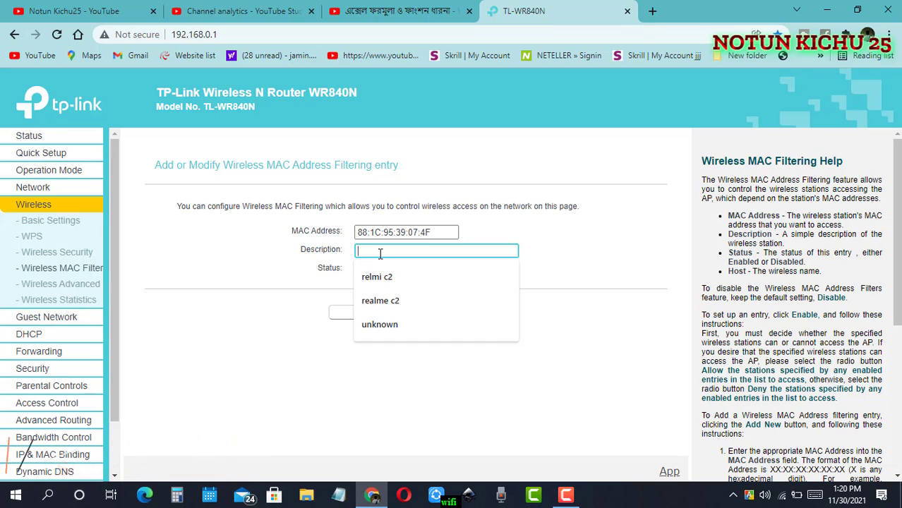
pyautogui.write('me')
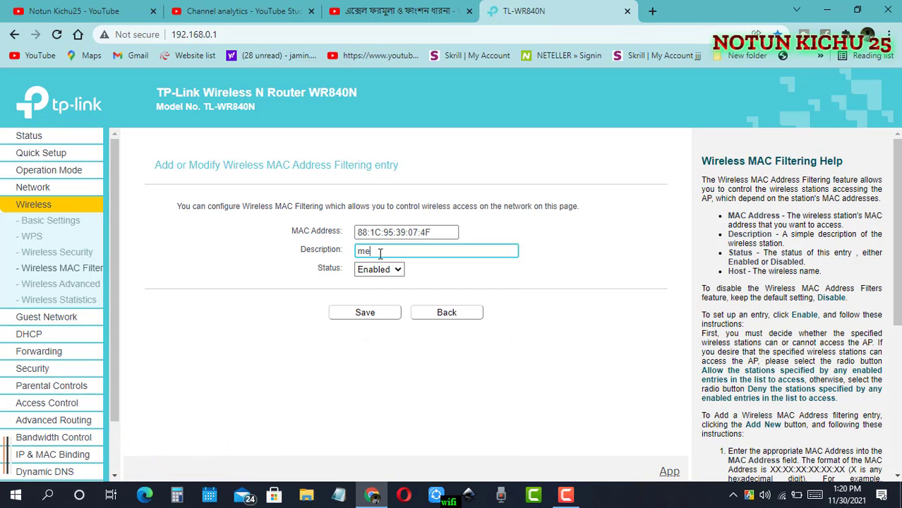
pyautogui.click(378, 315)
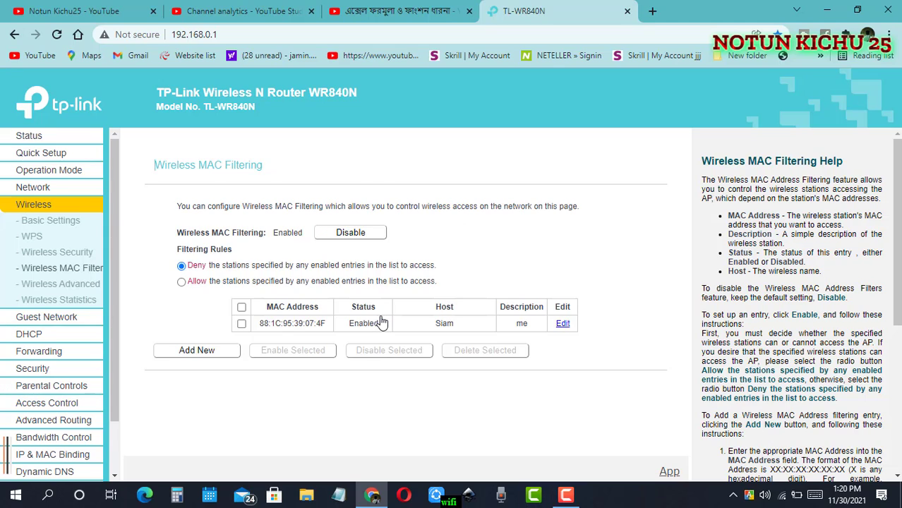